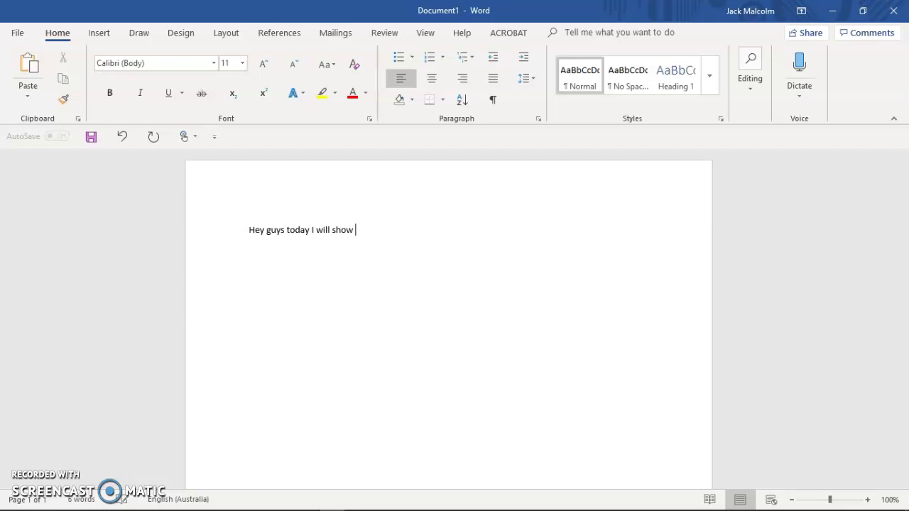
# Complete the opening line so it reads "Hey guys today I will show you how to get auto clicker on a dell school computer.".
pyautogui.write('ou how to get a')
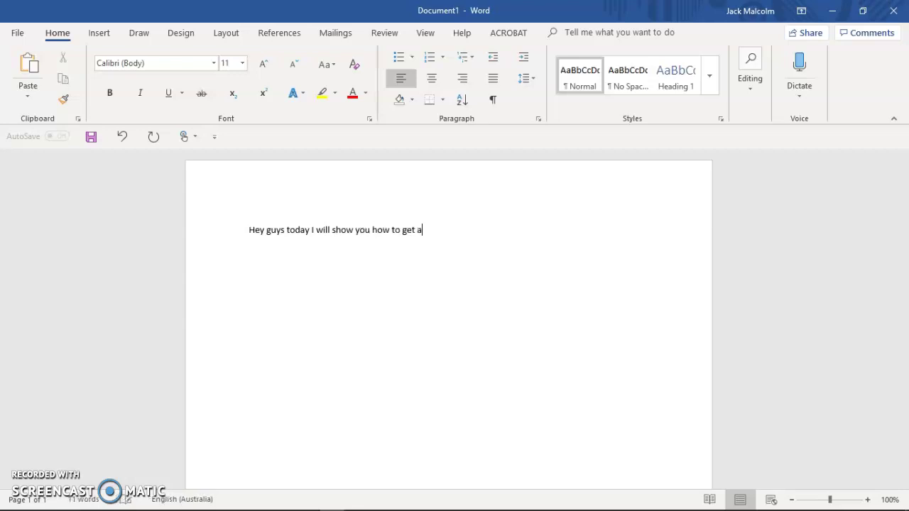
pyautogui.write('uto clicker on a dell ')
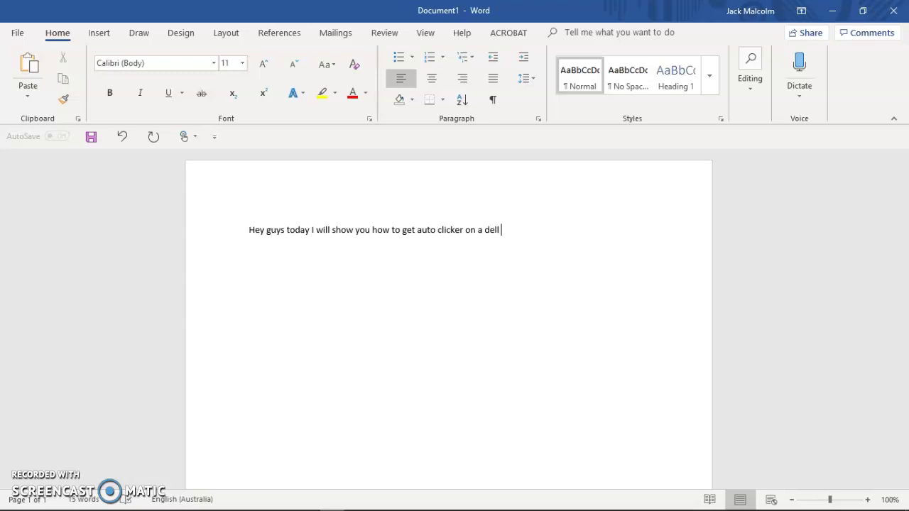
pyautogui.write('com')
pyautogui.press('BackSpace')
pyautogui.press('BackSpace')
pyautogui.write('sh')
pyautogui.write('hool computeer')
pyautogui.press('BackSpace')
pyautogui.press('BackSpace')
pyautogui.write('r.')
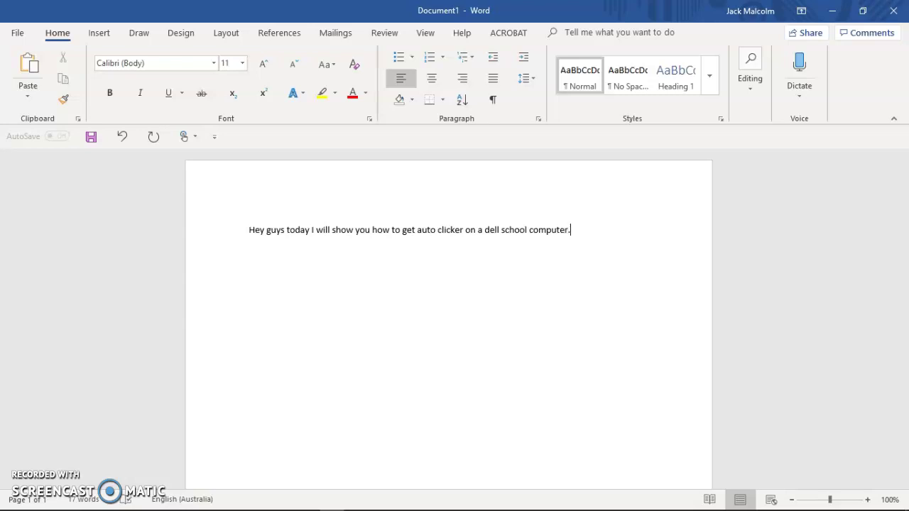
# Add a new line reading "First you want to type this in".
pyautogui.press('alt')
pyautogui.press('alt')
pyautogui.press('Return')
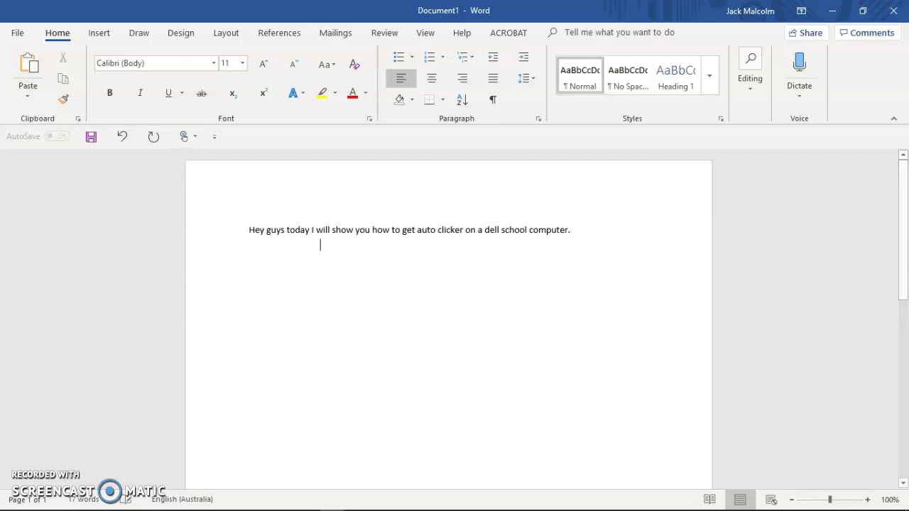
pyautogui.write('Fir')
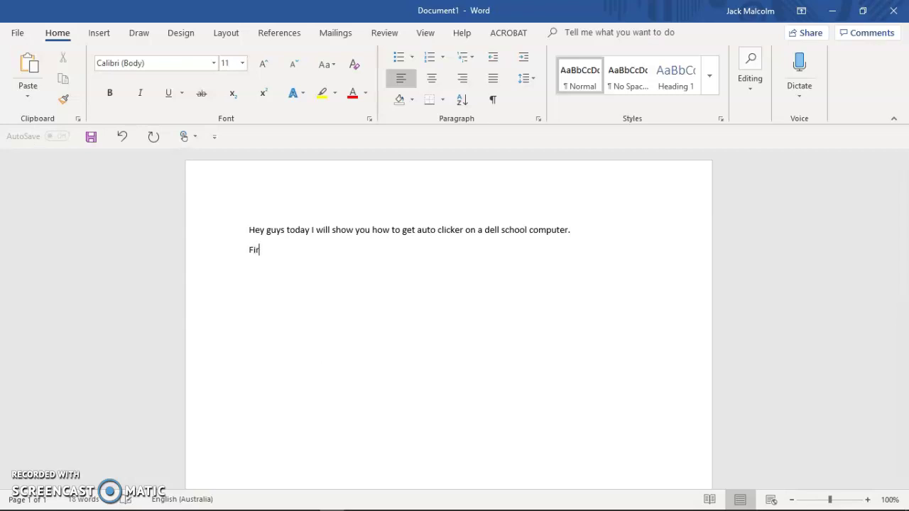
pyautogui.write('st you want to type this in')
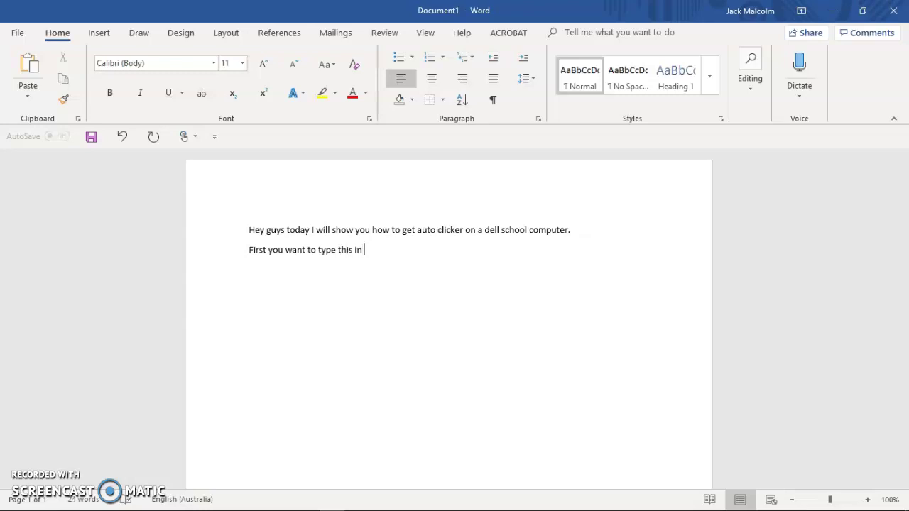
pyautogui.press('Return')
pyautogui.write('https://sourceforge.net/projects/orphamielautoclicker/')
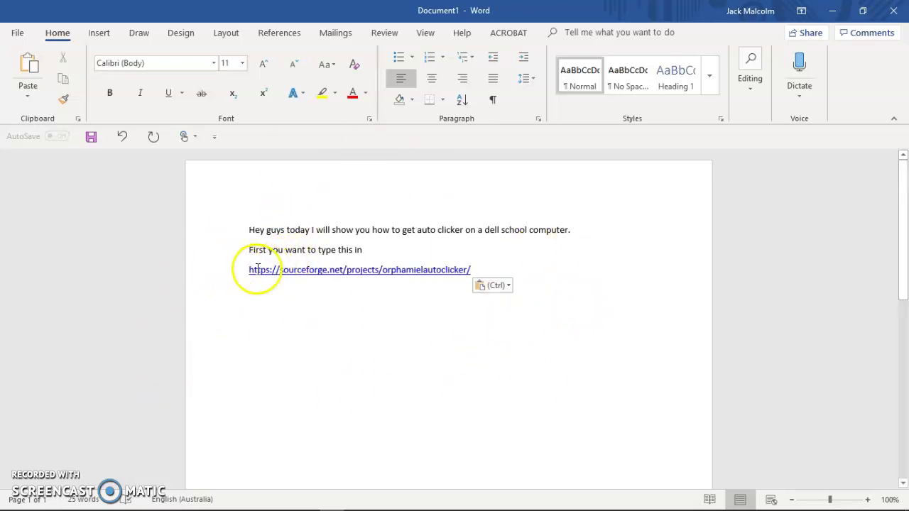
pyautogui.keyDown('ctrl'); pyautogui.click(343, 271); pyautogui.keyUp('ctrl')
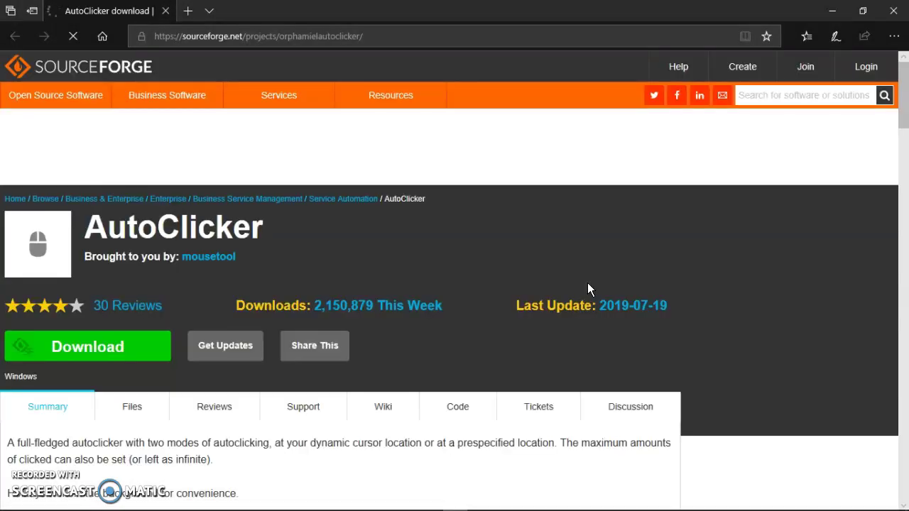
# Return to Word and add the line "when you are on the page press the download button" below the link.
pyautogui.hotkey('alt', 'Tab')
pyautogui.click(513, 271)
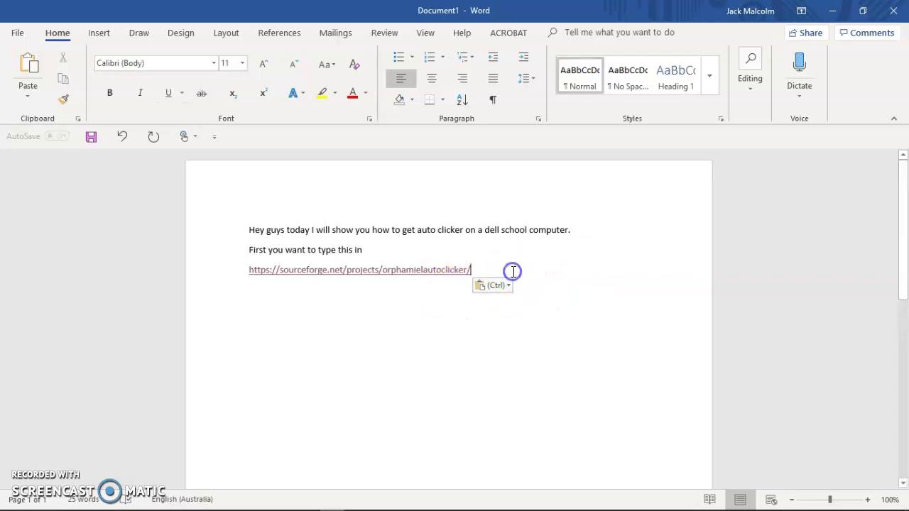
pyautogui.press('Return')
pyautogui.write('when ')
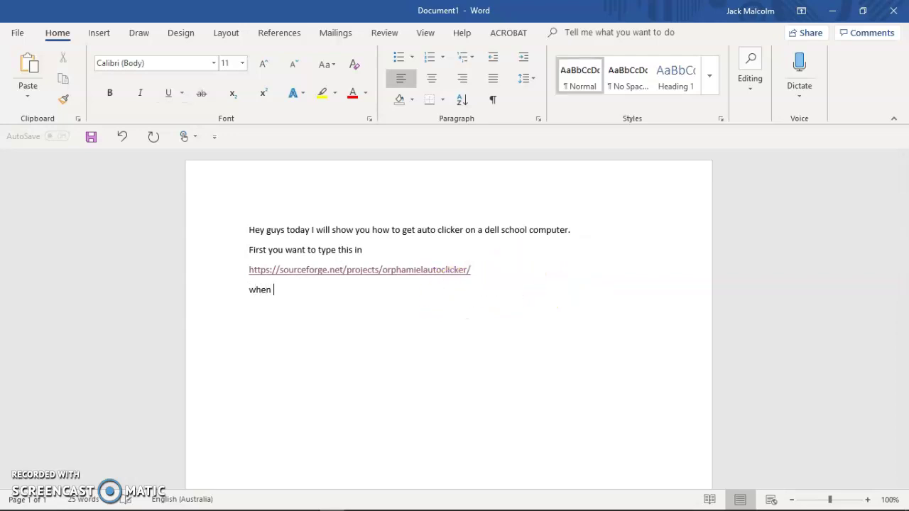
pyautogui.write('you ar')
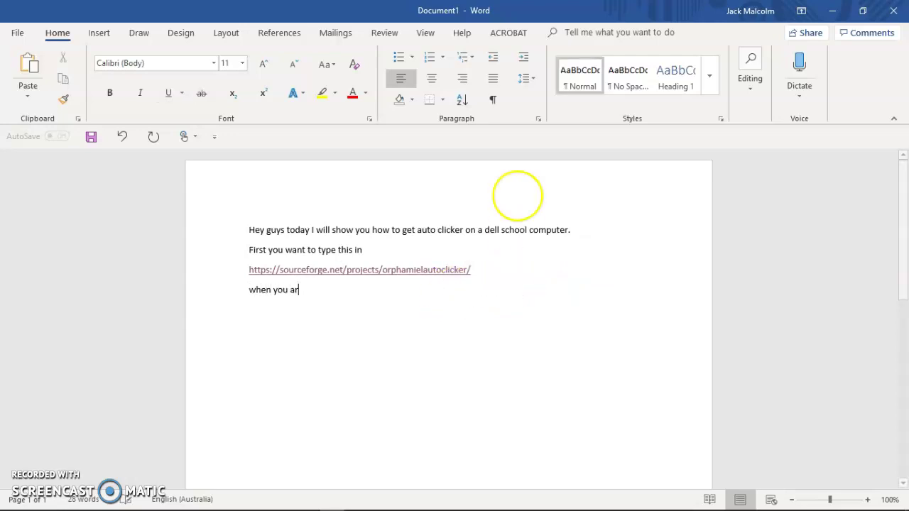
pyautogui.write('e on the ')
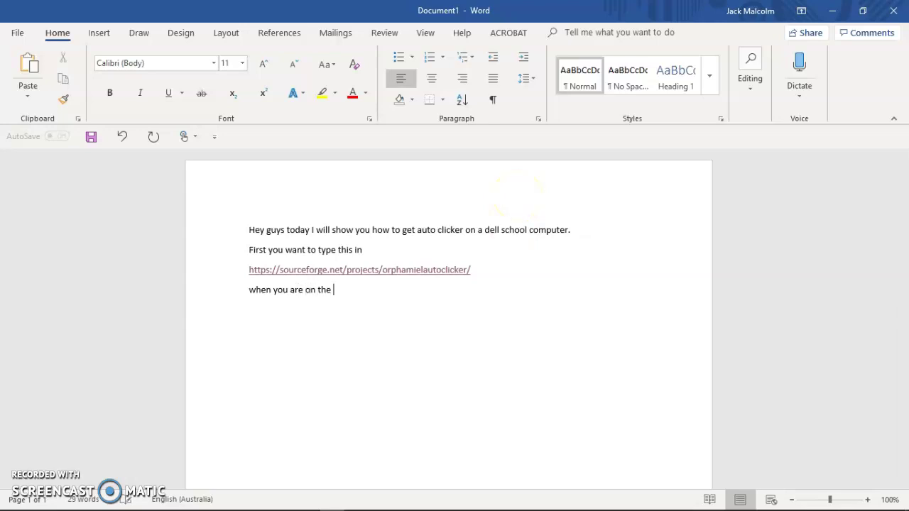
pyautogui.write('page press the dow')
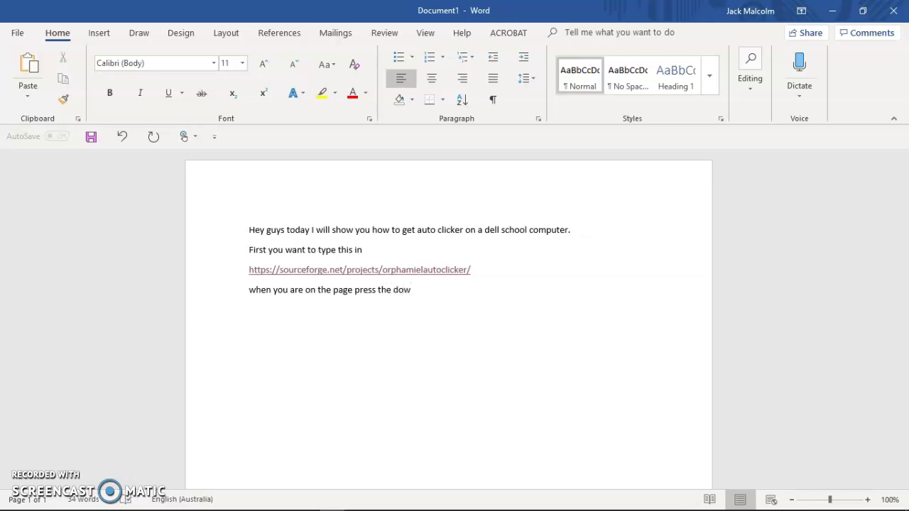
pyautogui.write('la')
pyautogui.write('oad')
pyautogui.write(' button')
# Switch to Edge and start the AutoClicker download from its SourceForge page.
pyautogui.hotkey('alt', 'Tab')
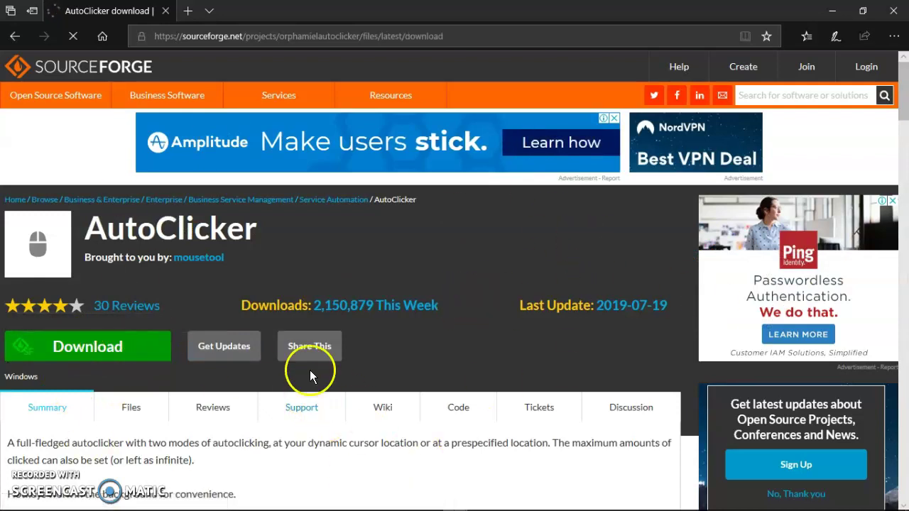
pyautogui.scroll(-1, 331, 356)
pyautogui.scroll(1, 331, 357)
pyautogui.scroll(-1, 330, 357)
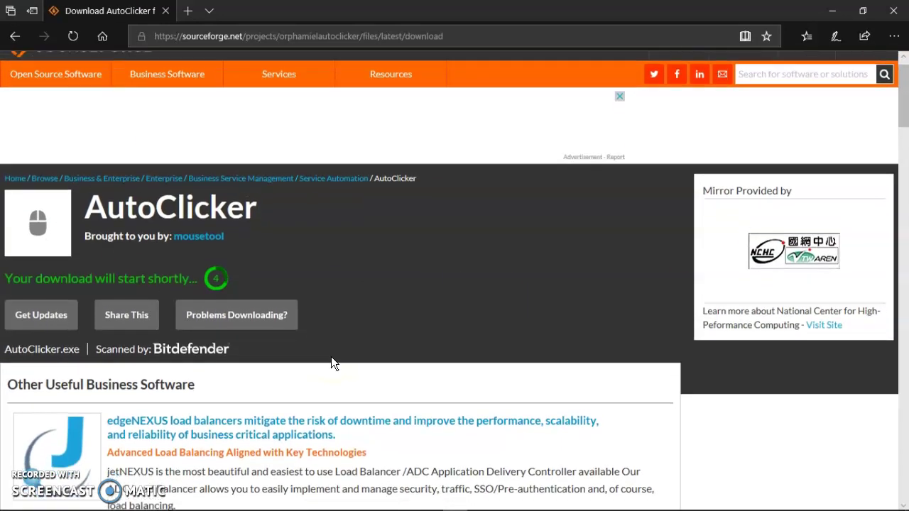
pyautogui.scroll(1, 331, 357)
pyautogui.scroll(-1, 331, 356)
pyautogui.scroll(1, 330, 356)
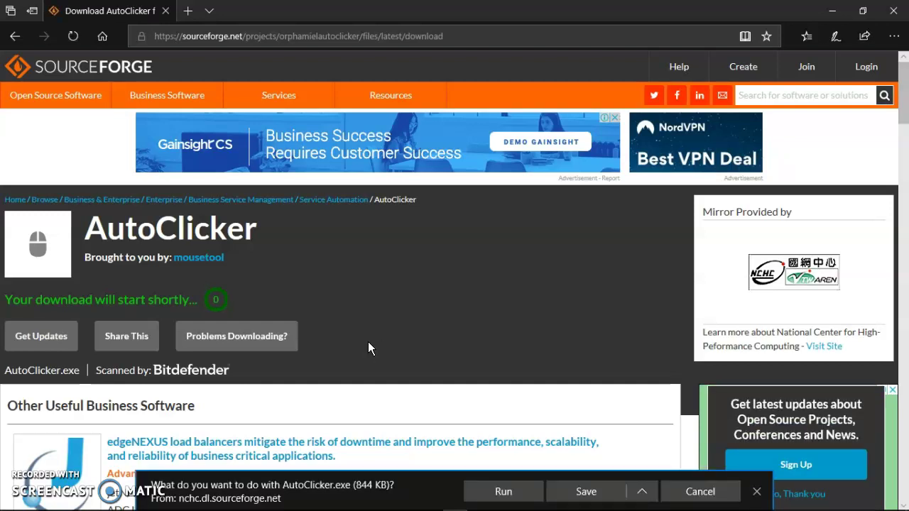
# Return to Word and add the line "I would do it on google" below the download instruction.
pyautogui.hotkey('alt', 'Tab')
pyautogui.click(375, 334)
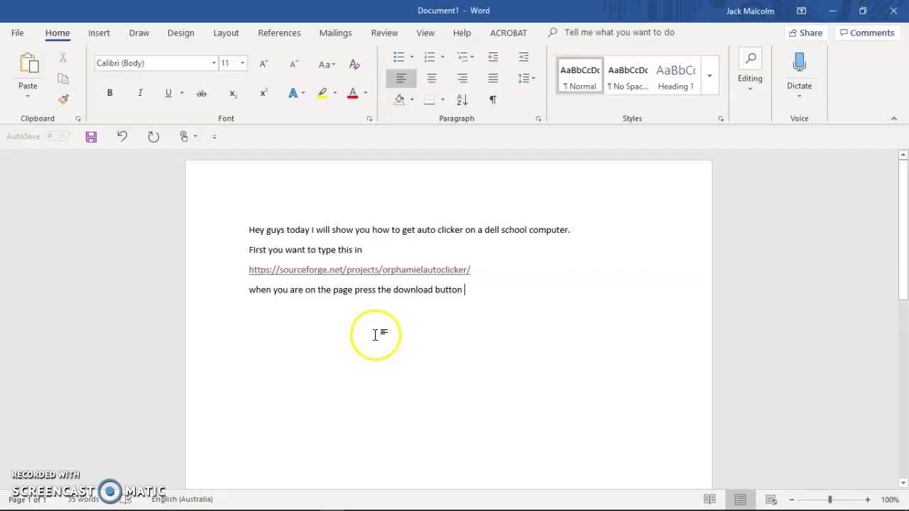
pyautogui.press('Return')
pyautogui.write('I would')
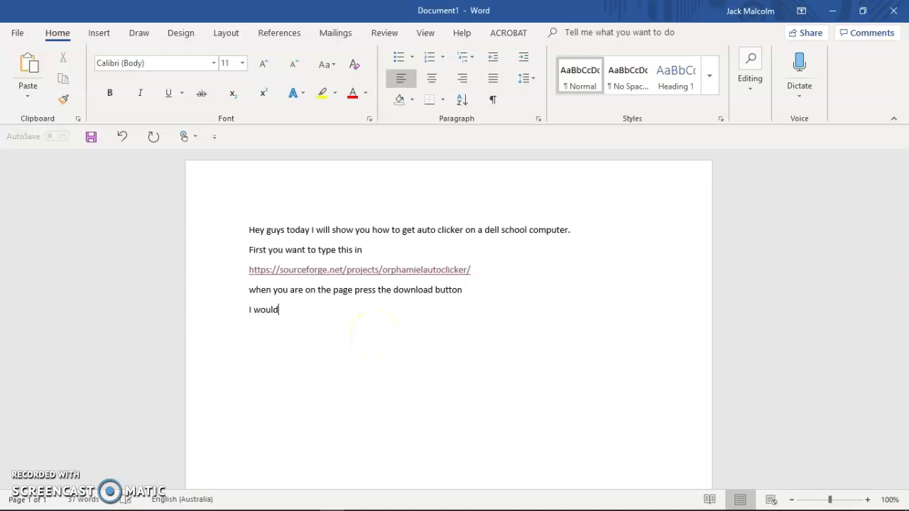
pyautogui.write(' do it on google')
pyautogui.hotkey('alt', 'Tab')
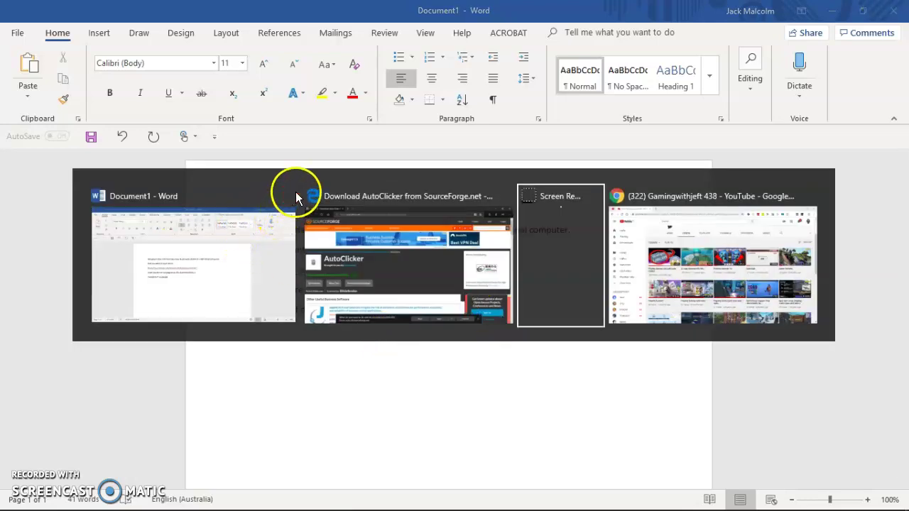
pyautogui.click(504, 198)
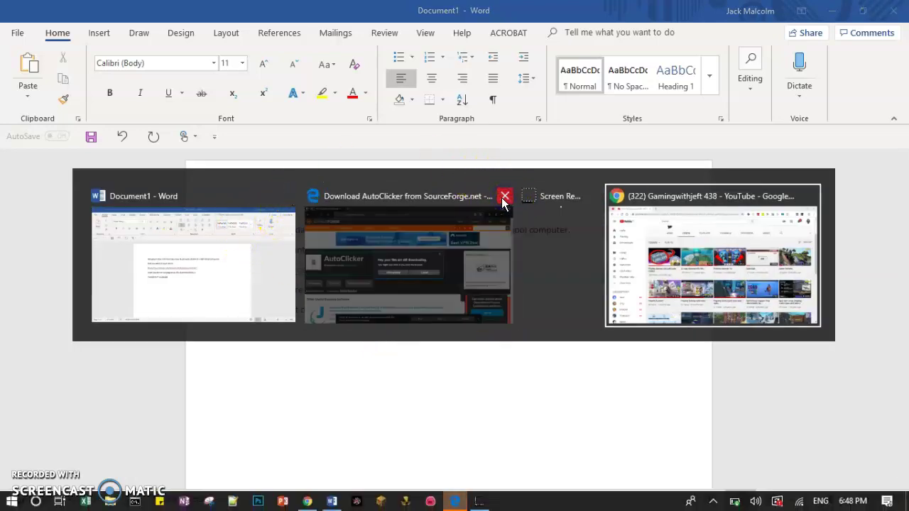
pyautogui.click(205, 12)
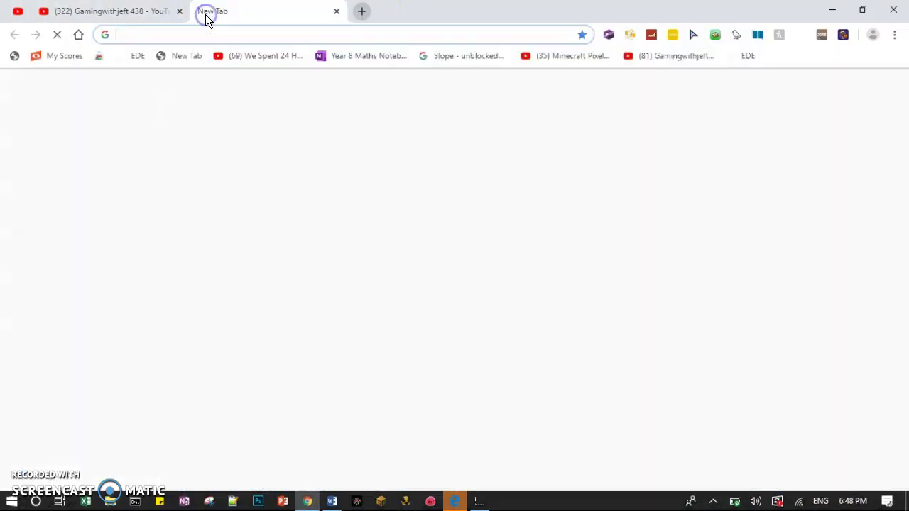
pyautogui.write('https://sourceforge.net/projects/orphamielautoclicker/')
pyautogui.press('Return')
# Close the Edge window, discarding its pending AutoClicker download.
pyautogui.hotkey('alt', 'Tab')
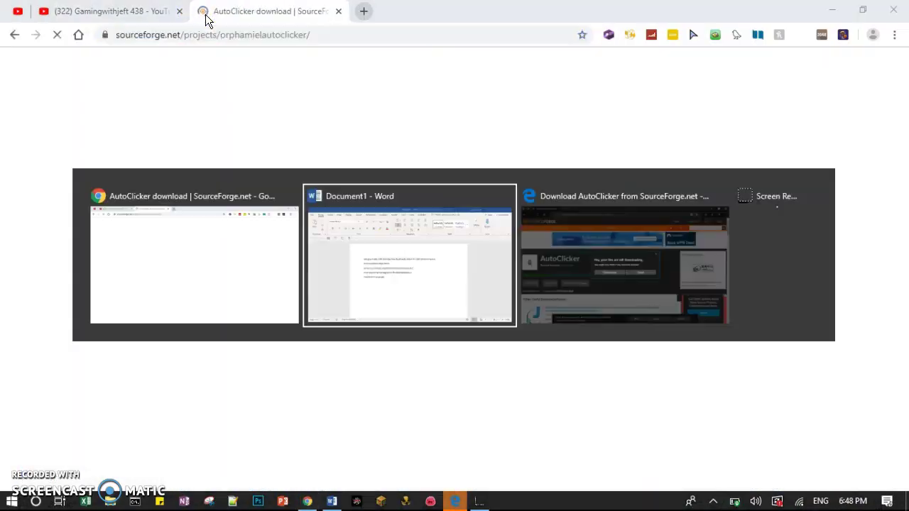
pyautogui.hotkey('alt', 'Tab')
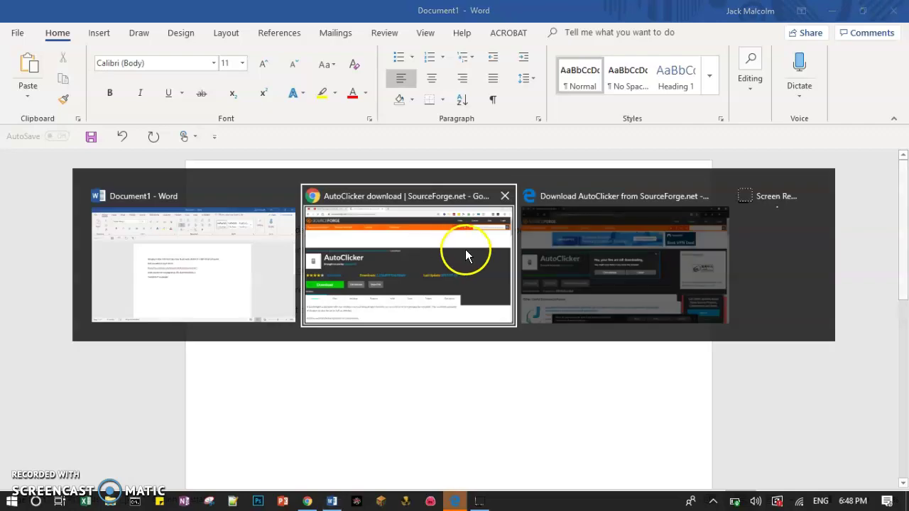
pyautogui.click(583, 278)
pyautogui.click(354, 289)
# Switch to Chrome and start the AutoClicker download on the SourceForge page.
pyautogui.hotkey('alt', 'Tab')
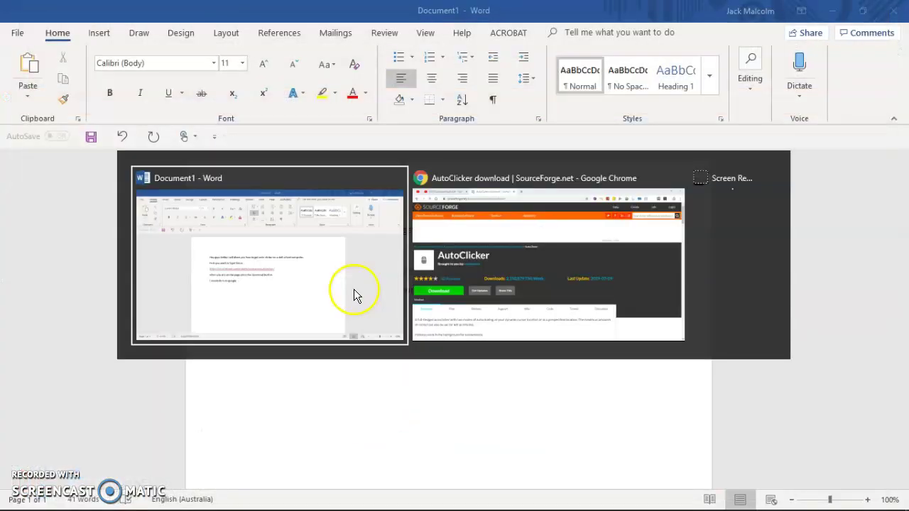
pyautogui.hotkey('alt', 'Tab')
pyautogui.click(132, 342)
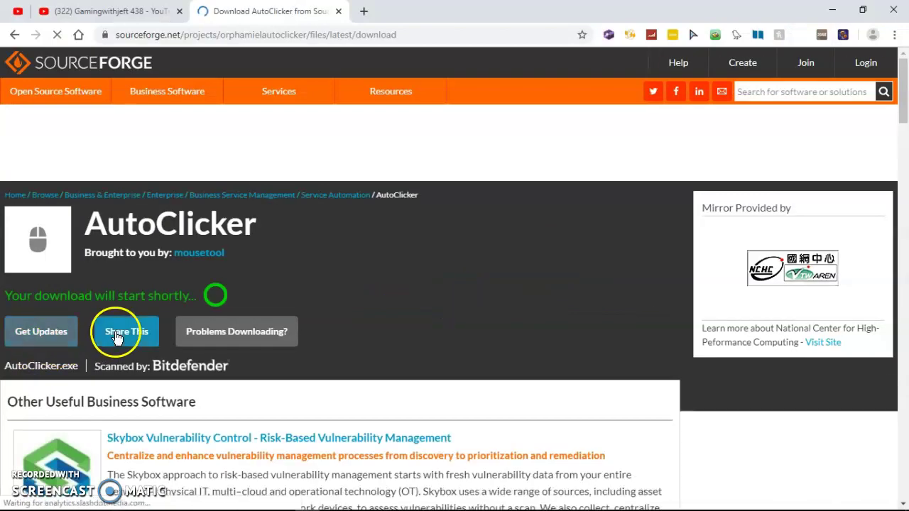
# Return to Word and add the line "This is the most viewed vid on my channel so I will show you how to get it".
pyautogui.hotkey('alt', 'Tab')
pyautogui.press('Return')
pyautogui.write('This is ')
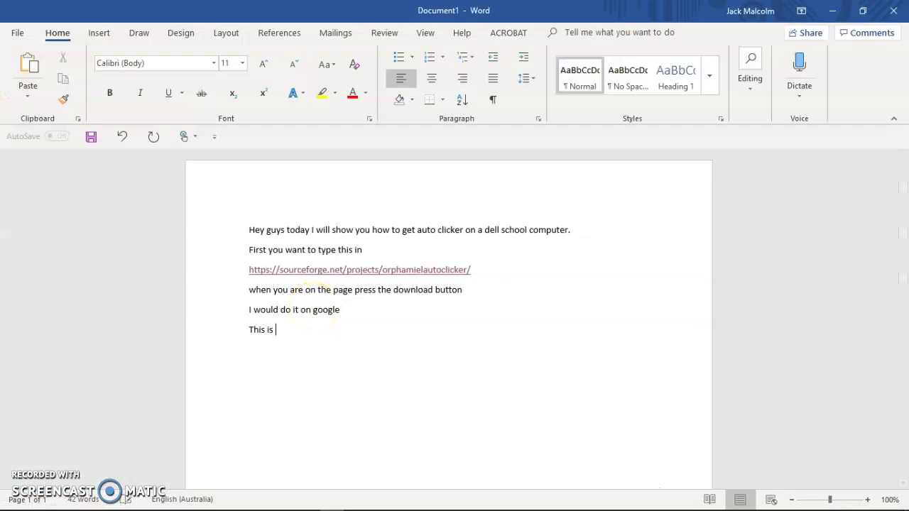
pyautogui.write('the most viewed vid on my')
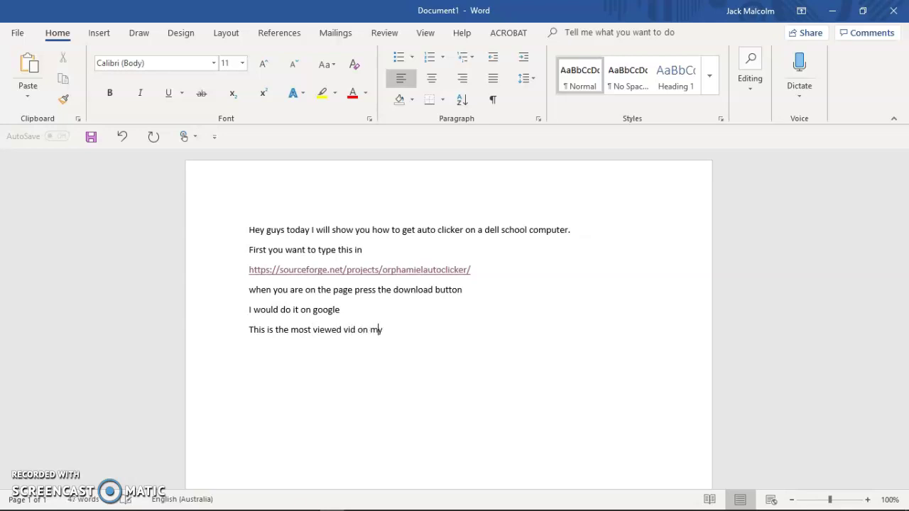
pyautogui.write(' channel so I will do it a')
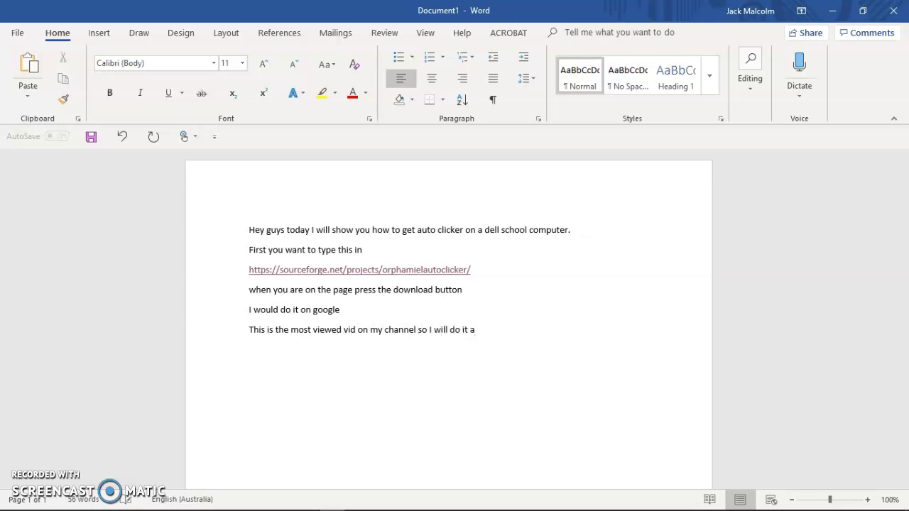
pyautogui.press('BackSpace')
pyautogui.press('BackSpace')
pyautogui.press('BackSpace')
pyautogui.write('show you how to get i')
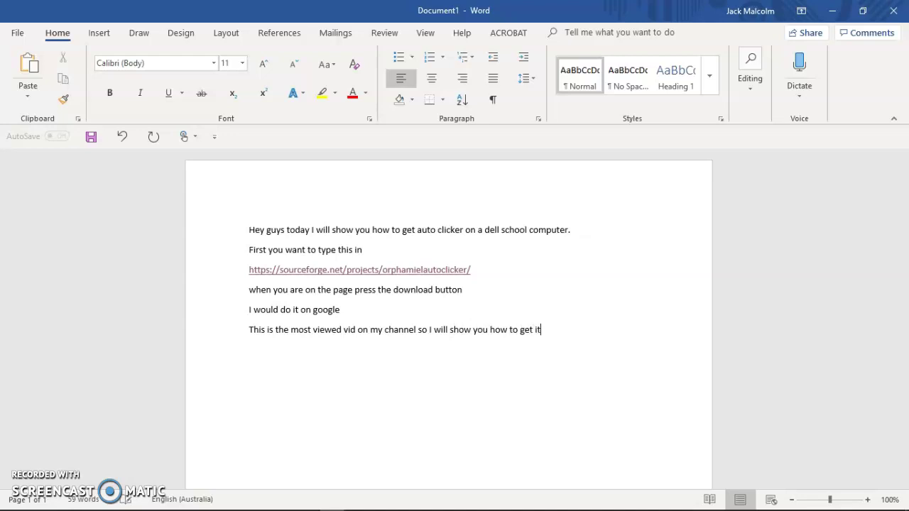
# Check the download in Chrome, then add the line "Then press windows r at the same time" in Word and open the Run dialog.
pyautogui.hotkey('alt', 'Tab')
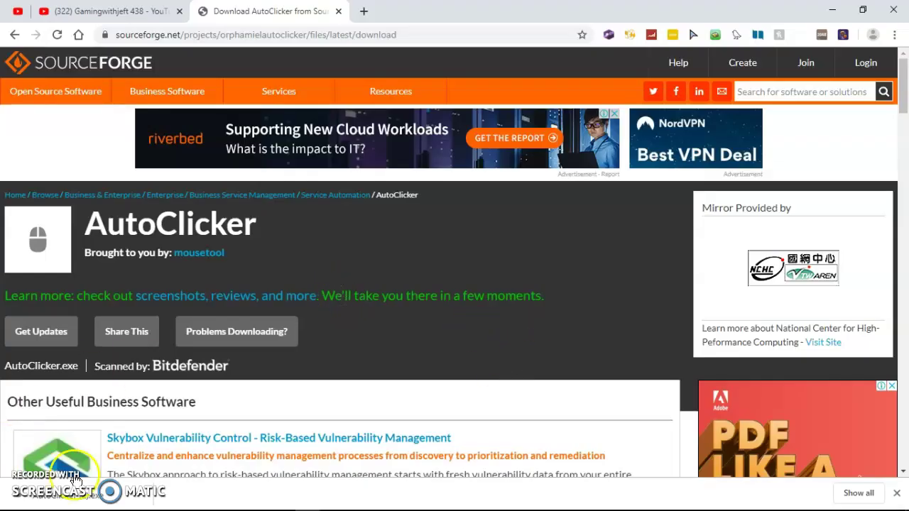
pyautogui.hotkey('alt', 'Tab')
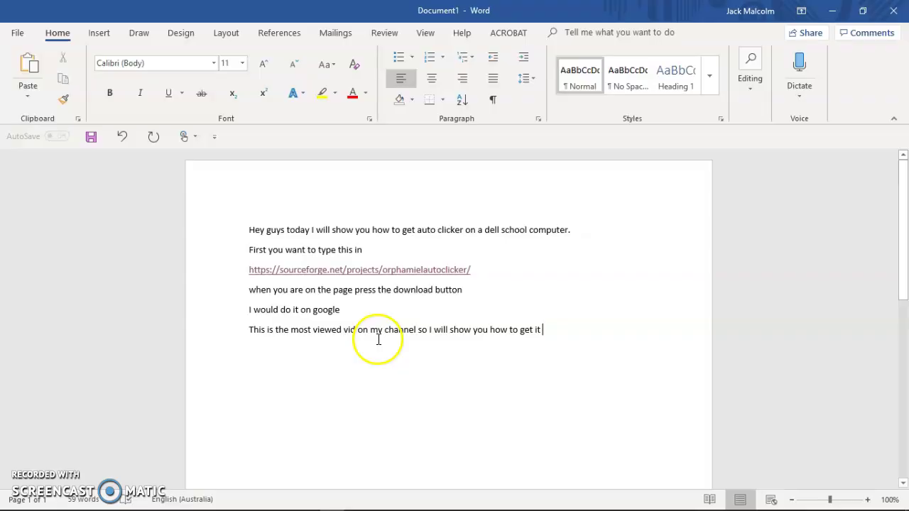
pyautogui.write('Then ')
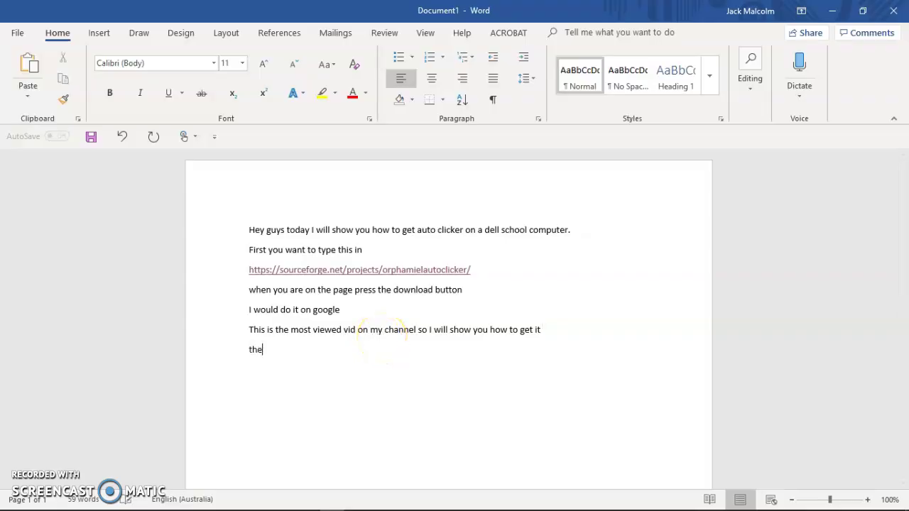
pyautogui.write('press windows')
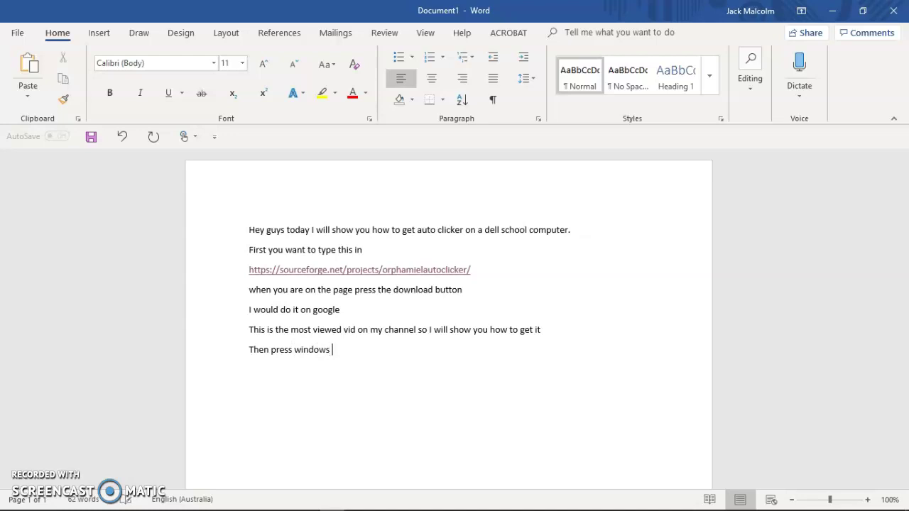
pyautogui.write(' r adn')
pyautogui.press('BackSpace')
pyautogui.press('BackSpace')
pyautogui.press('BackSpace')
pyautogui.write('f the same time')
pyautogui.press('super+r')
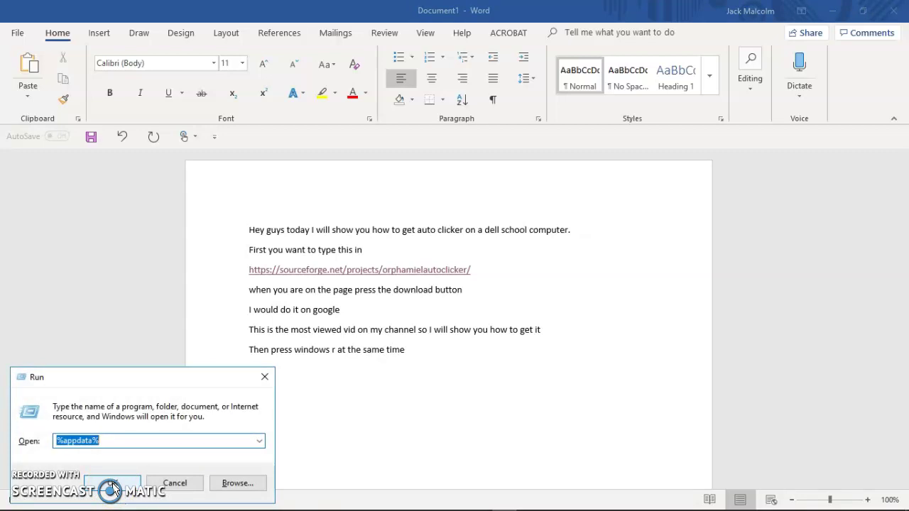
# Add the line "Then type in appdata" at the end of the Word document.
pyautogui.click(448, 374)
pyautogui.write('Then ')
pyautogui.write('type in')
pyautogui.write(' appdat')
pyautogui.write('ta')
pyautogui.press('BackSpace')
pyautogui.press('BackSpace')
pyautogui.write('a')
pyautogui.hotkey('alt', 'Tab')
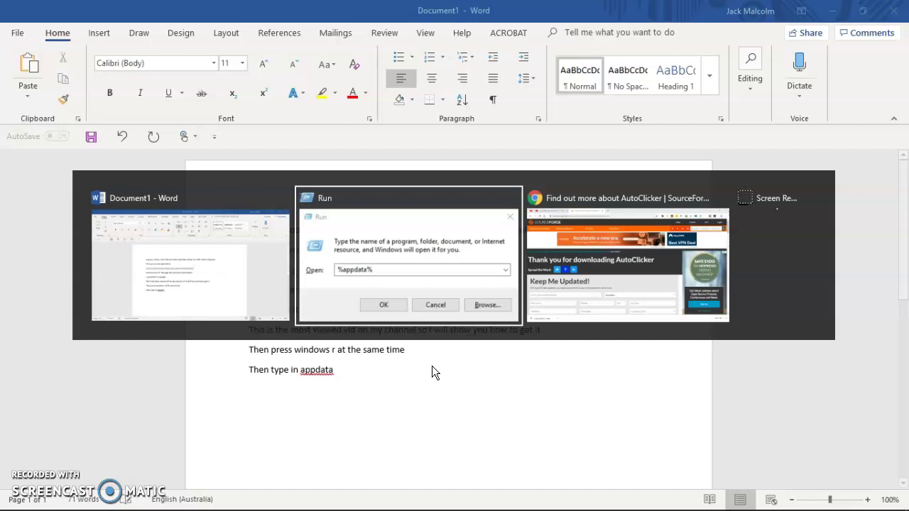
pyautogui.click(111, 483)
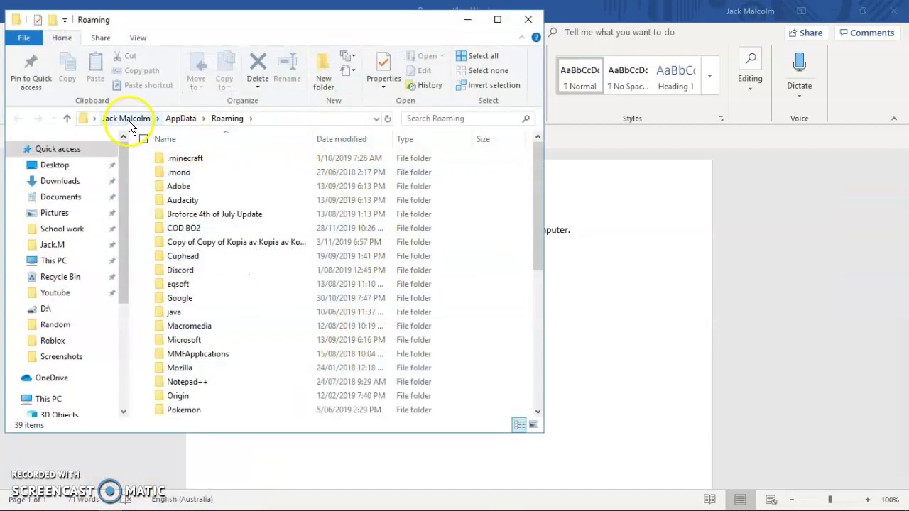
pyautogui.click(129, 119)
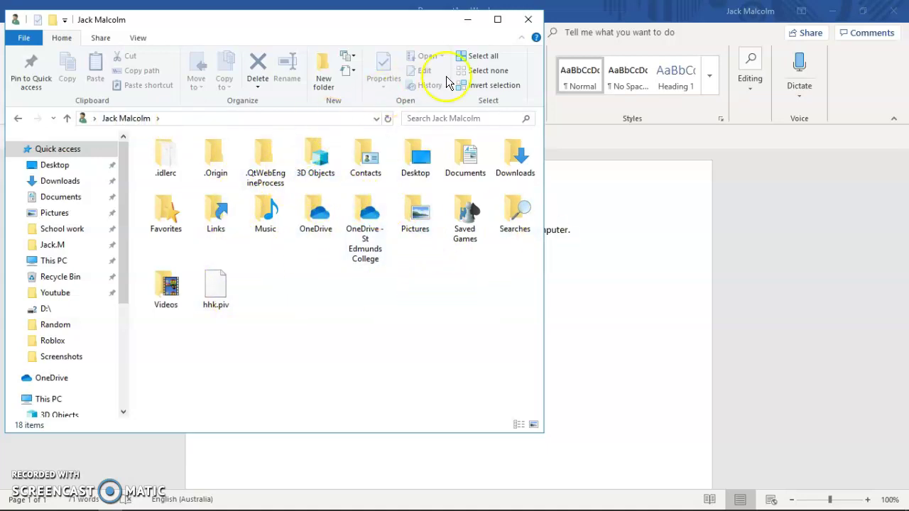
pyautogui.click(529, 21)
# Open %appdata% through the Run dialog, go up to AppData and reopen its Roaming folder to view the contents.
pyautogui.press('super+r')
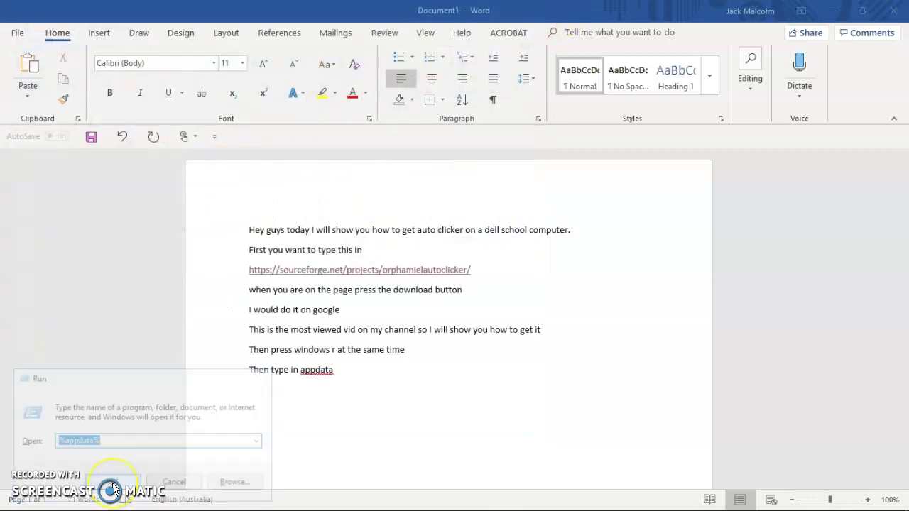
pyautogui.press('Return')
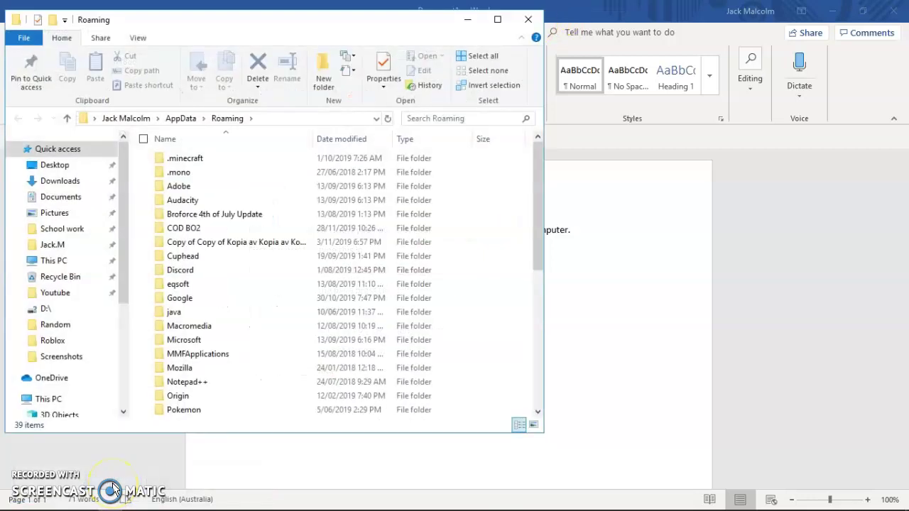
pyautogui.click(183, 120)
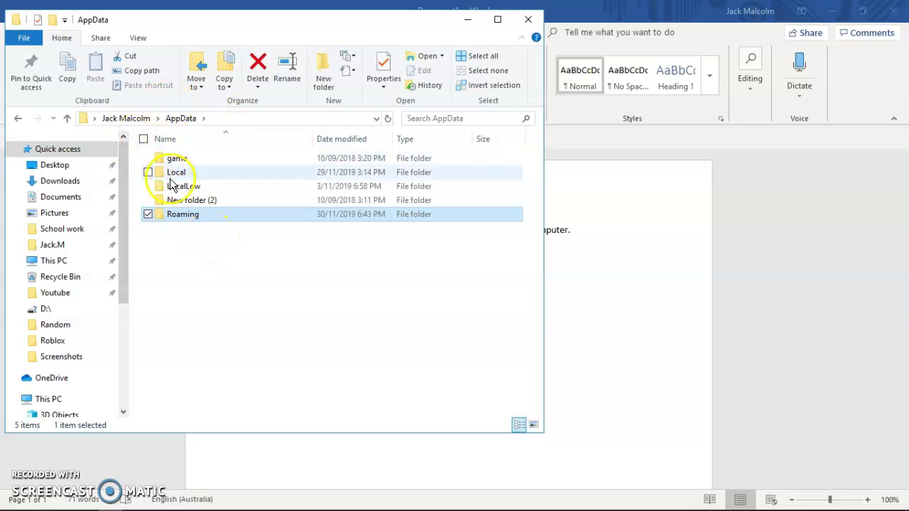
pyautogui.click(183, 215)
pyautogui.doubleClick(184, 215)
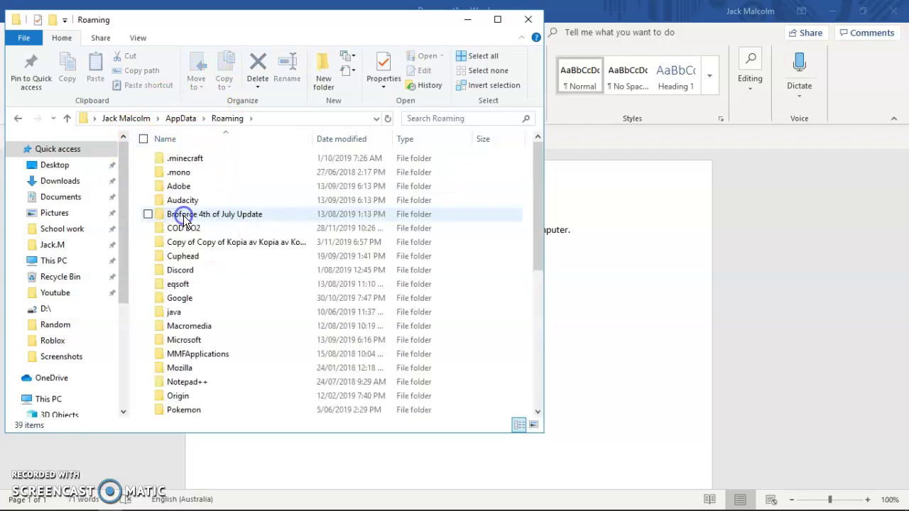
pyautogui.scroll(-7, 227, 309)
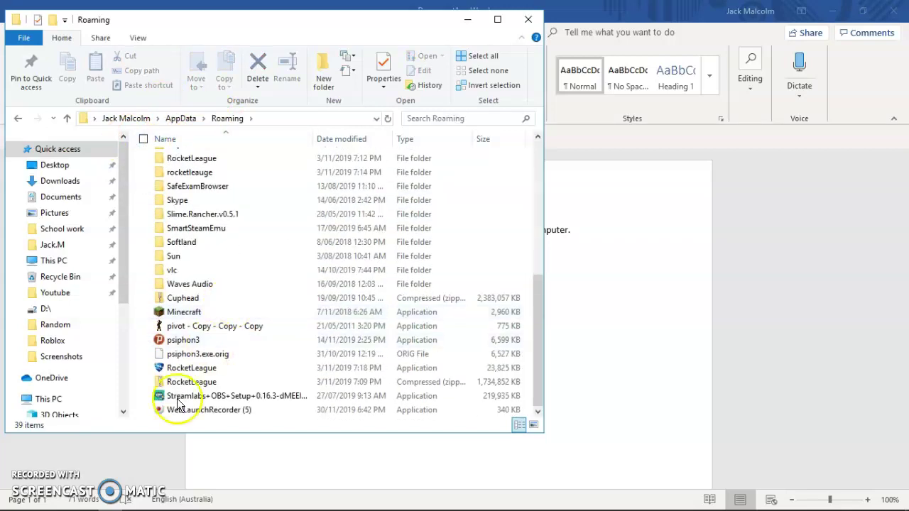
# Switch to Word and add the line "Then make a file called google" at the end of the document.
pyautogui.hotkey('alt', 'Tab')
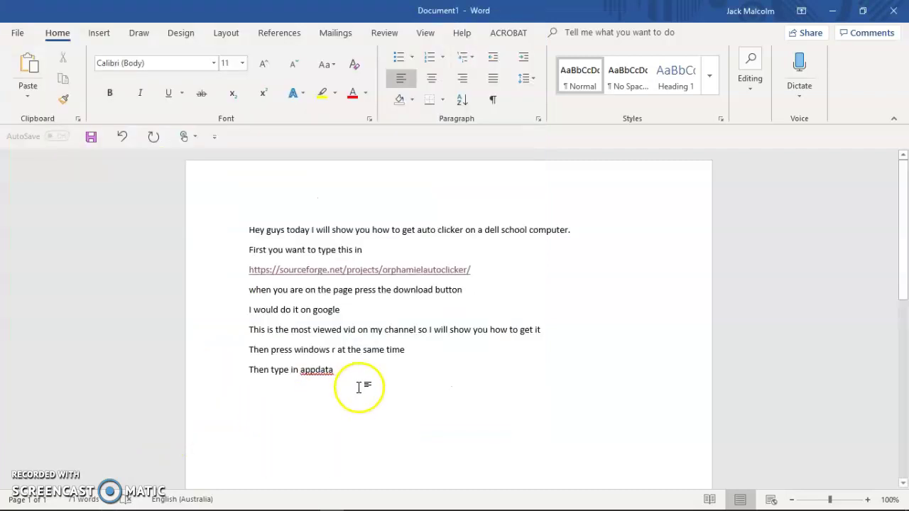
pyautogui.press('Return')
pyautogui.write('then make a file called gp')
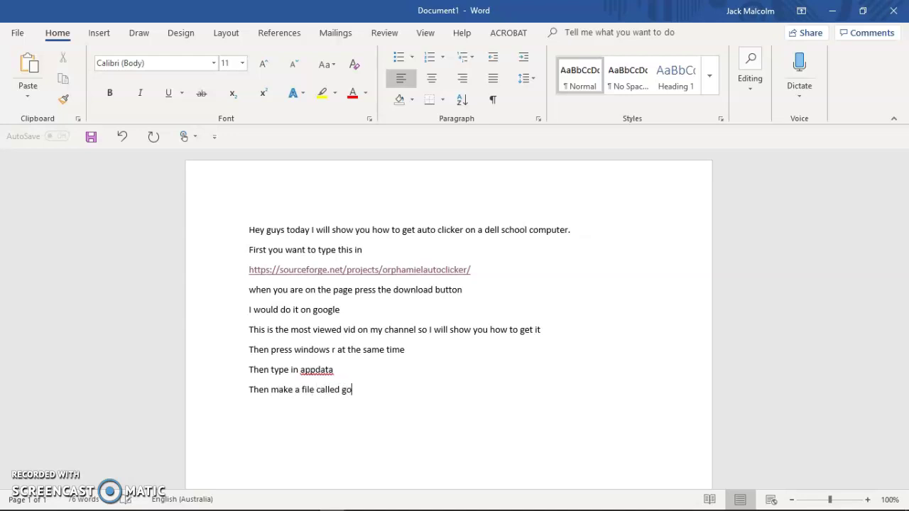
# Switch to the Roaming folder in File Explorer, look inside its Google folder and return to Roaming.
pyautogui.hotkey('alt', 'Tab')
pyautogui.hotkey('alt', 'Tab')
pyautogui.hotkey('alt', 'Tab')
pyautogui.hotkey('alt', 'Tab')
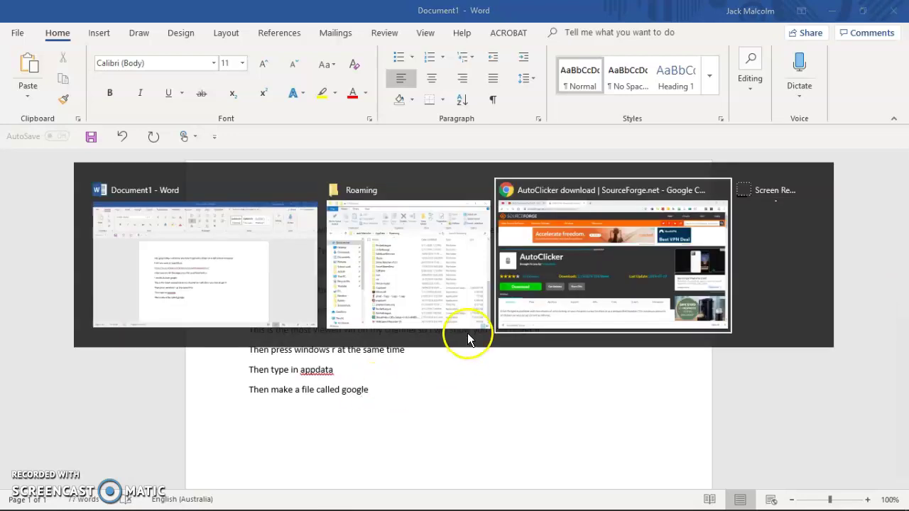
pyautogui.click(465, 333)
pyautogui.scroll(7, 464, 339)
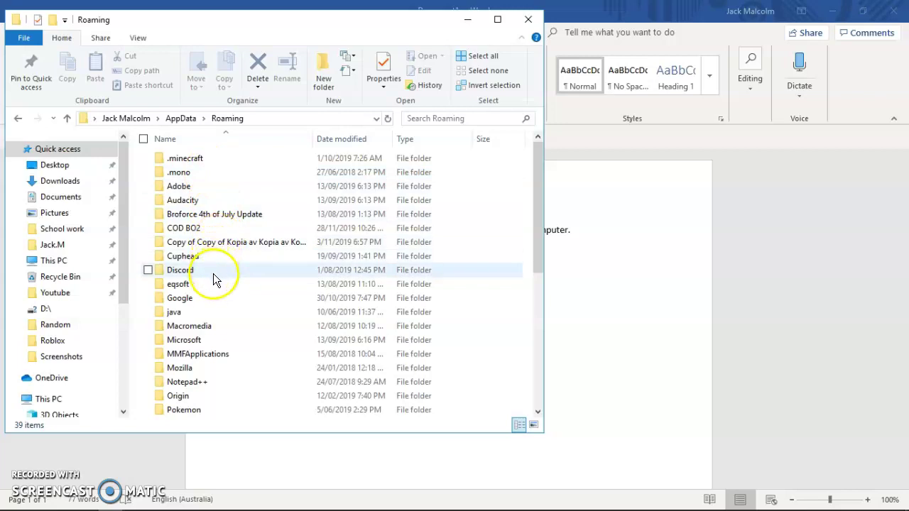
pyautogui.click(213, 298)
pyautogui.click(213, 299)
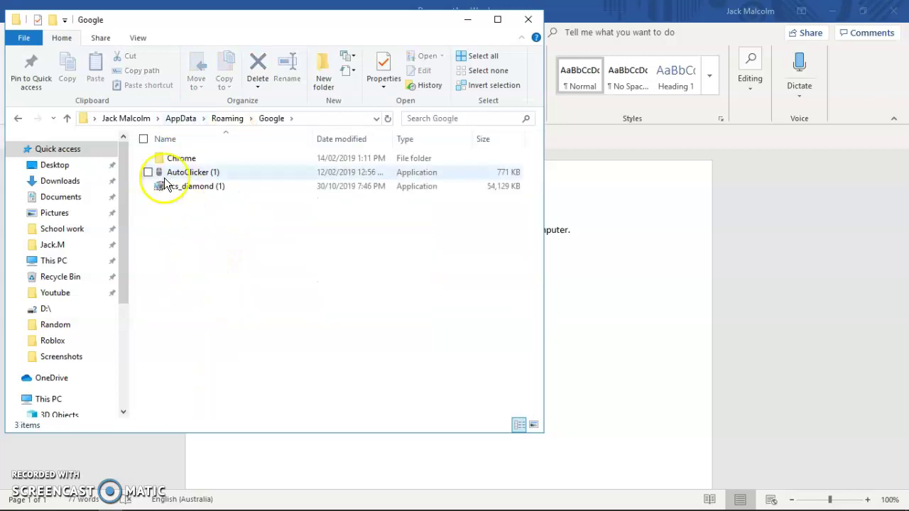
pyautogui.click(16, 119)
# Place the Chrome window beside File Explorer and put the downloaded AutoClicker (2).exe into the Google folder in Roaming.
pyautogui.hotkey('alt', 'Tab')
pyautogui.hotkey('alt', 'Tab')
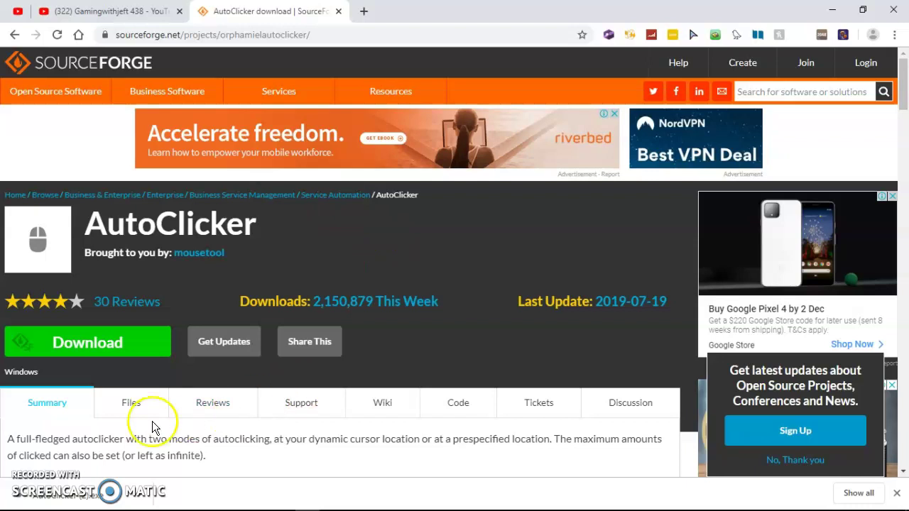
pyautogui.moveTo(408, 7); pyautogui.dragTo(685, 24)
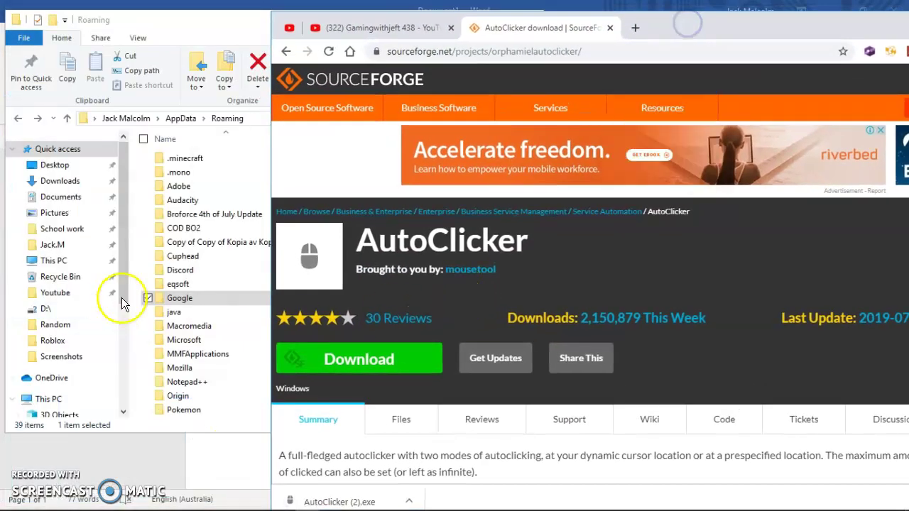
pyautogui.click(209, 299)
pyautogui.doubleClick(208, 299)
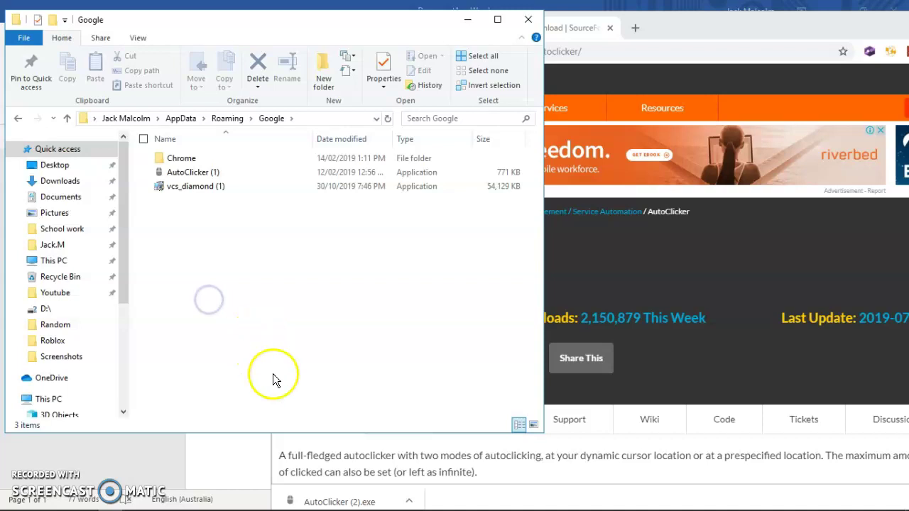
pyautogui.click(304, 488)
pyautogui.moveTo(304, 487); pyautogui.dragTo(185, 239)
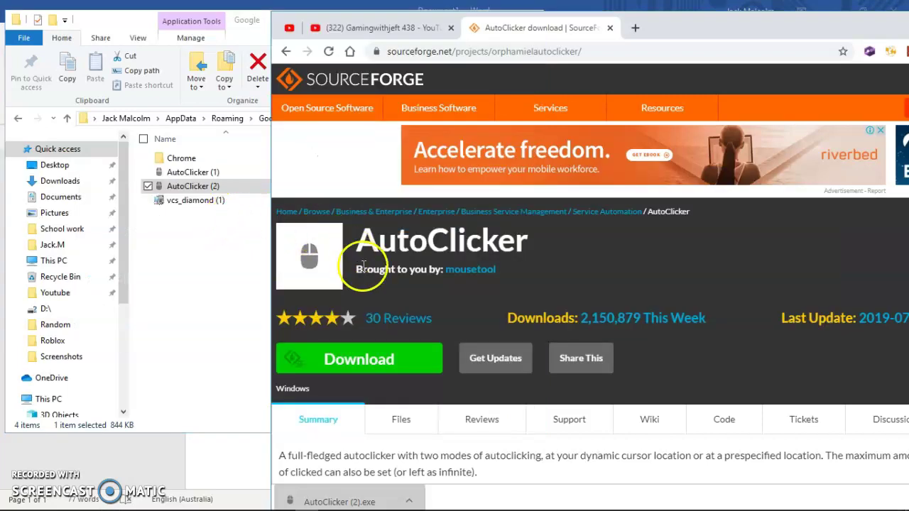
# Return to Word and, after a blank line, add "And there we go that is how you get it on a dell school computer".
pyautogui.hotkey('alt', 'Tab')
pyautogui.press('Tab')
pyautogui.press('Return')
pyautogui.press('Return')
pyautogui.write('And there we go tha')
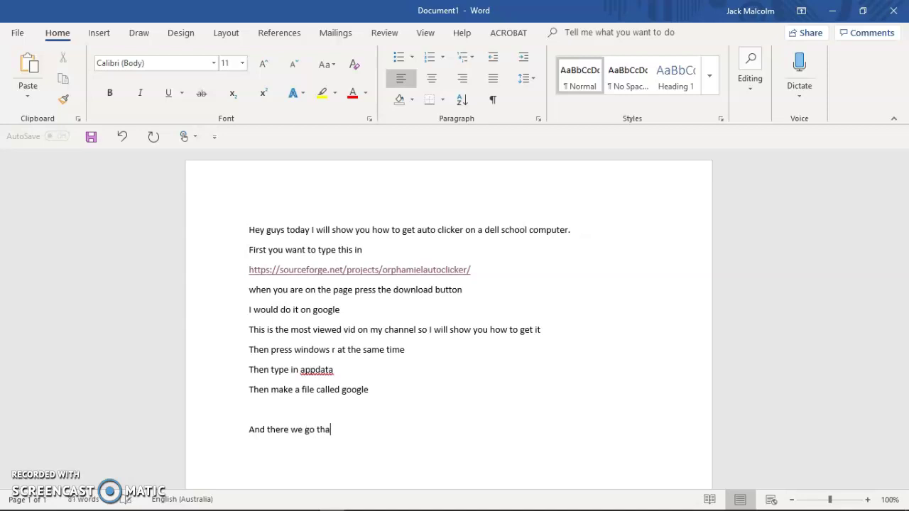
pyautogui.write('t is how you get it on')
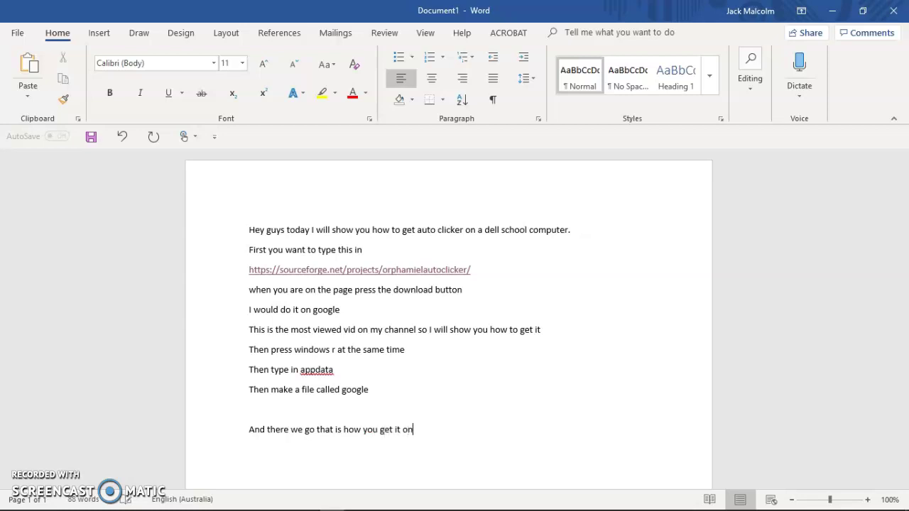
pyautogui.write(' a dell school com')
pyautogui.press('BackSpace')
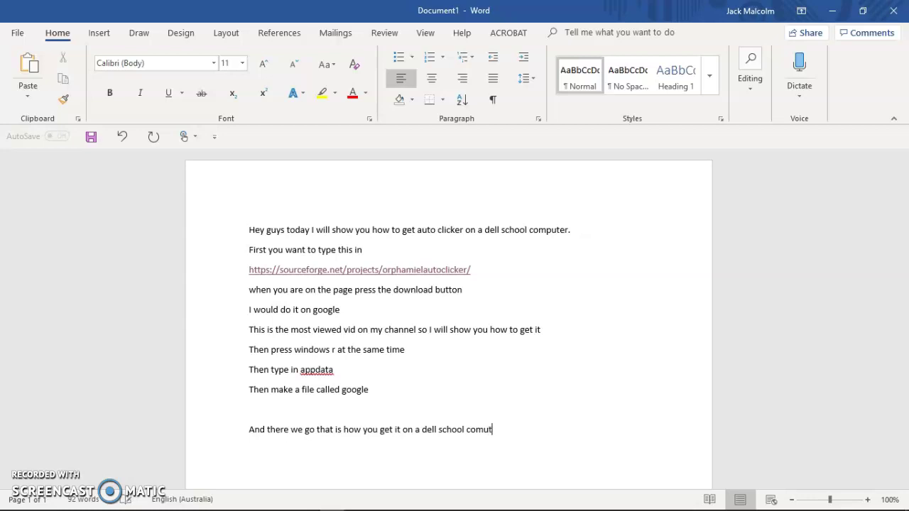
pyautogui.write('uter ')
# Add the line "Please sub and like if you are new it means a lot to me" below the closing sentence.
pyautogui.write('ase sub and like ')
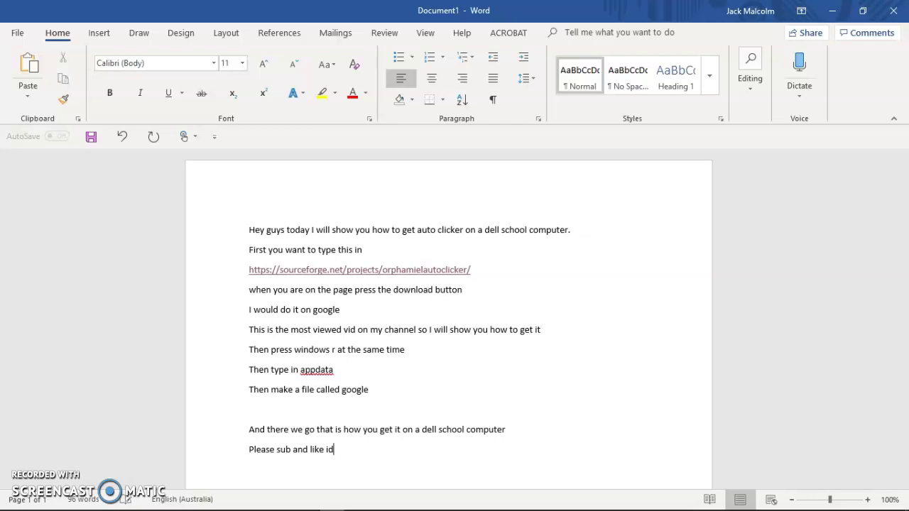
pyautogui.write('if you are new it means a')
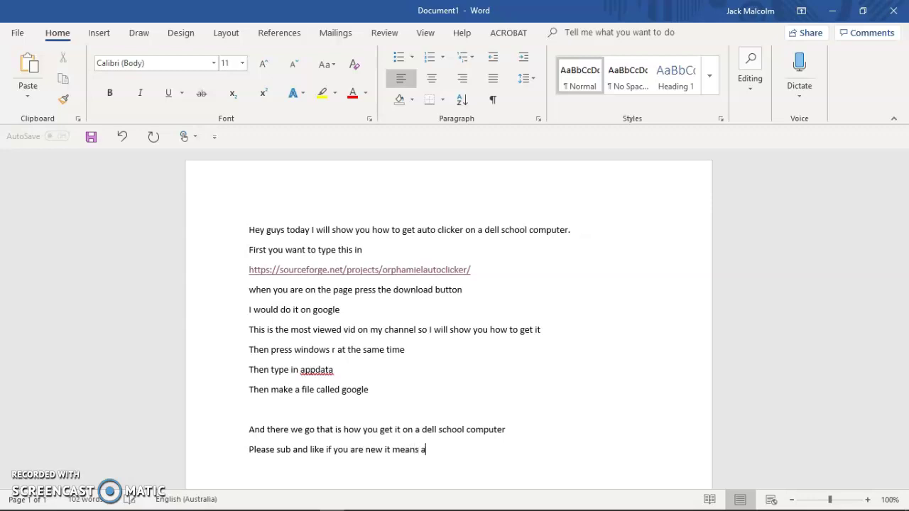
pyautogui.write(' lot to me')
# View the YouTube channel's videos in Chrome, and return to Word to end the document with the line "bye".
pyautogui.hotkey('alt', 'Tab')
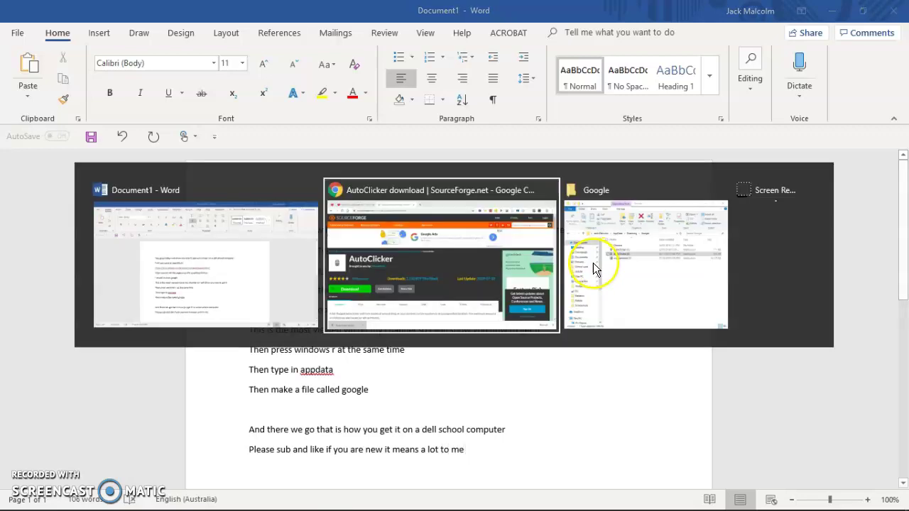
pyautogui.hotkey('alt', 'Tab')
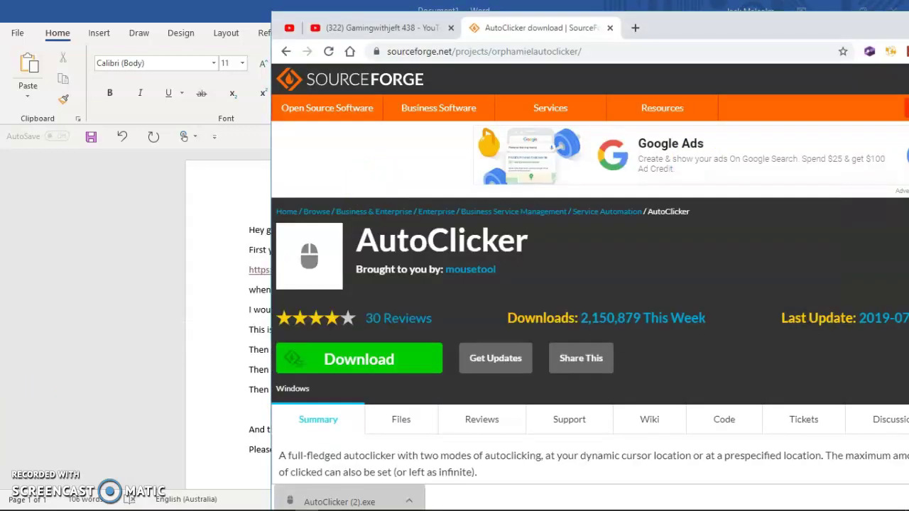
pyautogui.click(369, 27)
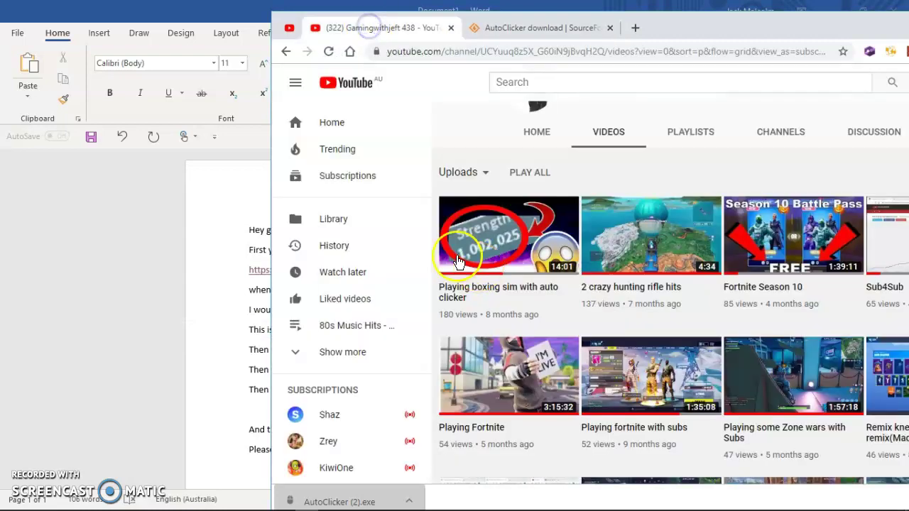
pyautogui.hotkey('alt', 'Tab')
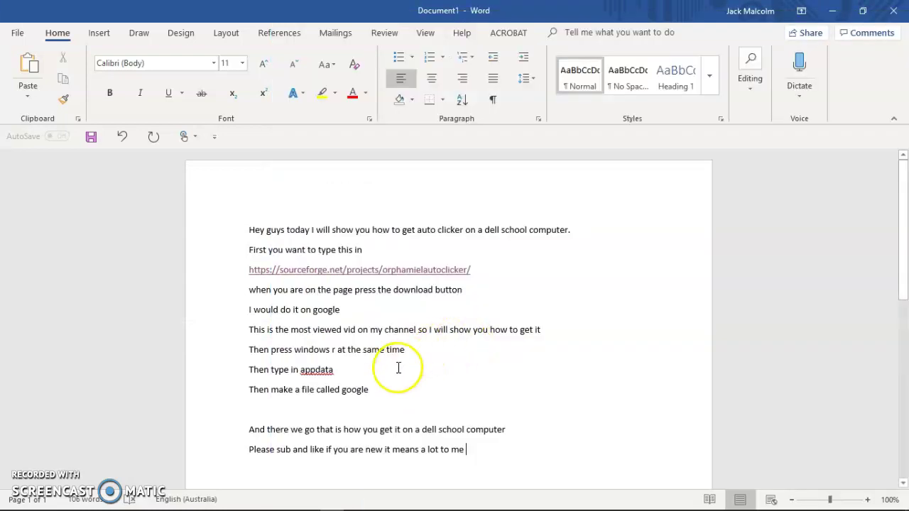
pyautogui.write('bye')
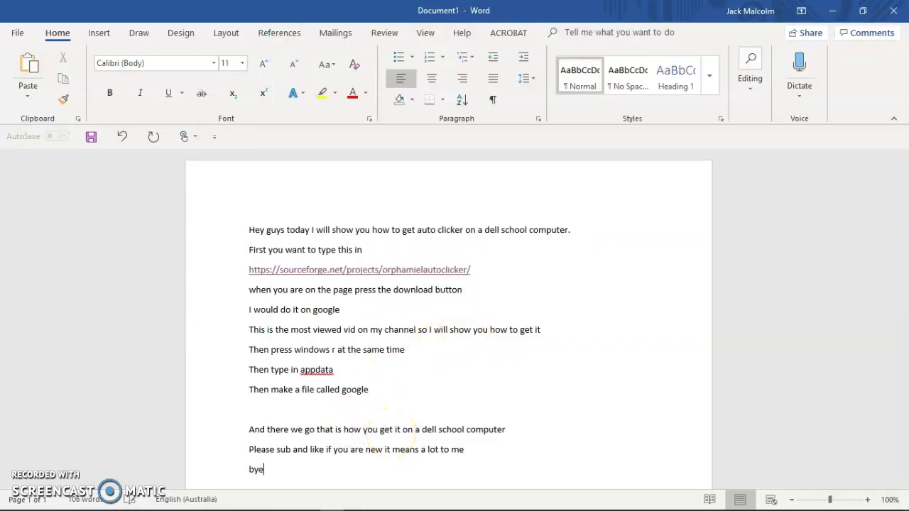